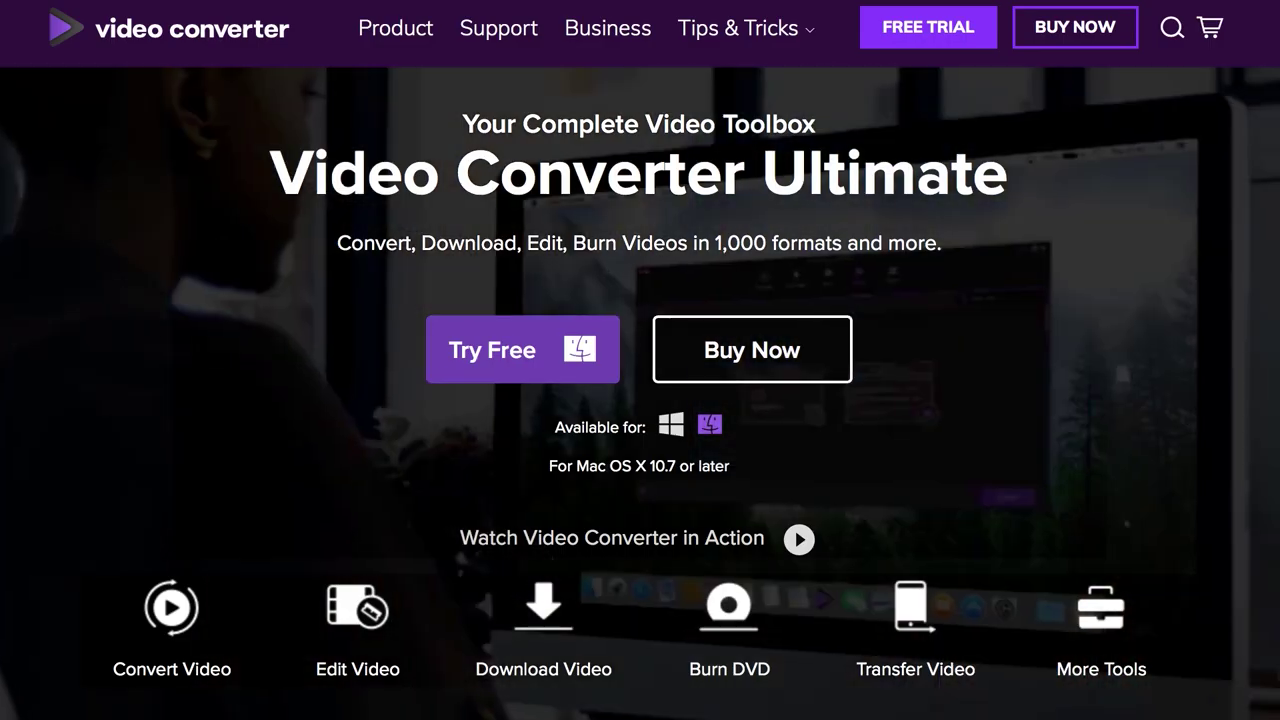
Step: Scroll the Wondershare Video Converter Ultimate page past the reviews to the Easy-to-Use Video Editor section
scroll(640, 360, down, 8)
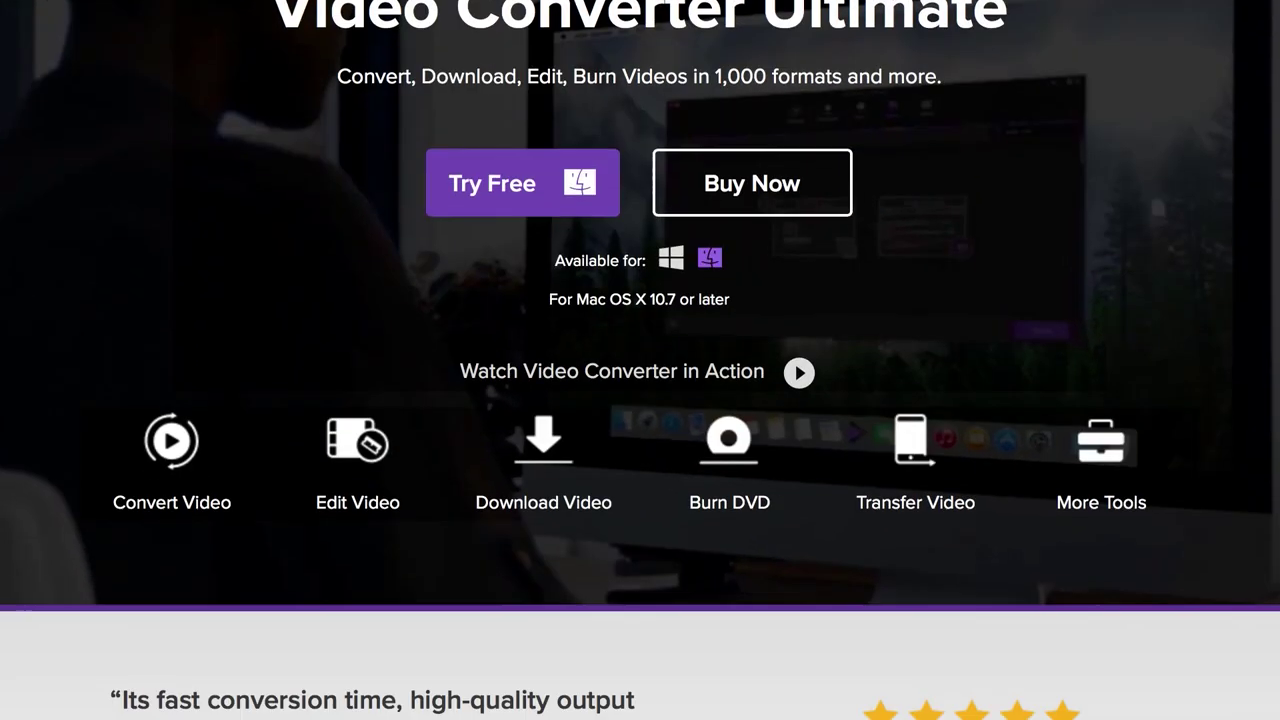
scroll(640, 360, down, 7)
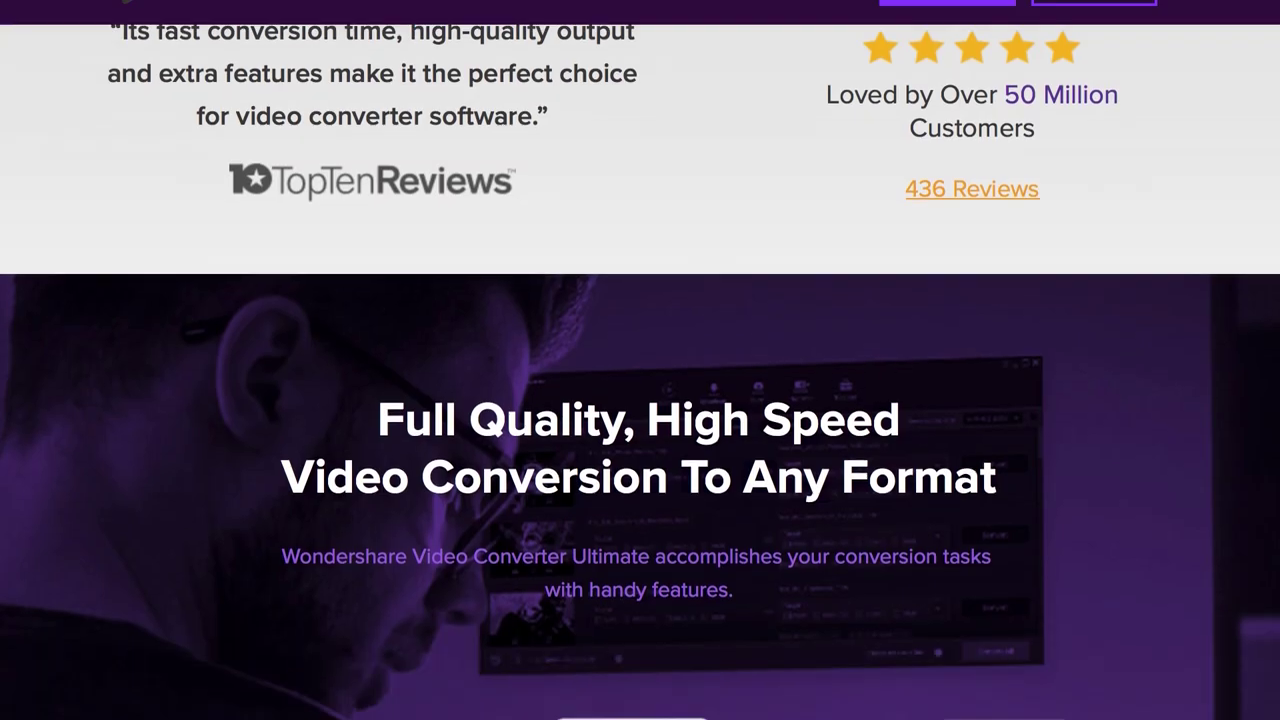
scroll(640, 360, down, 5)
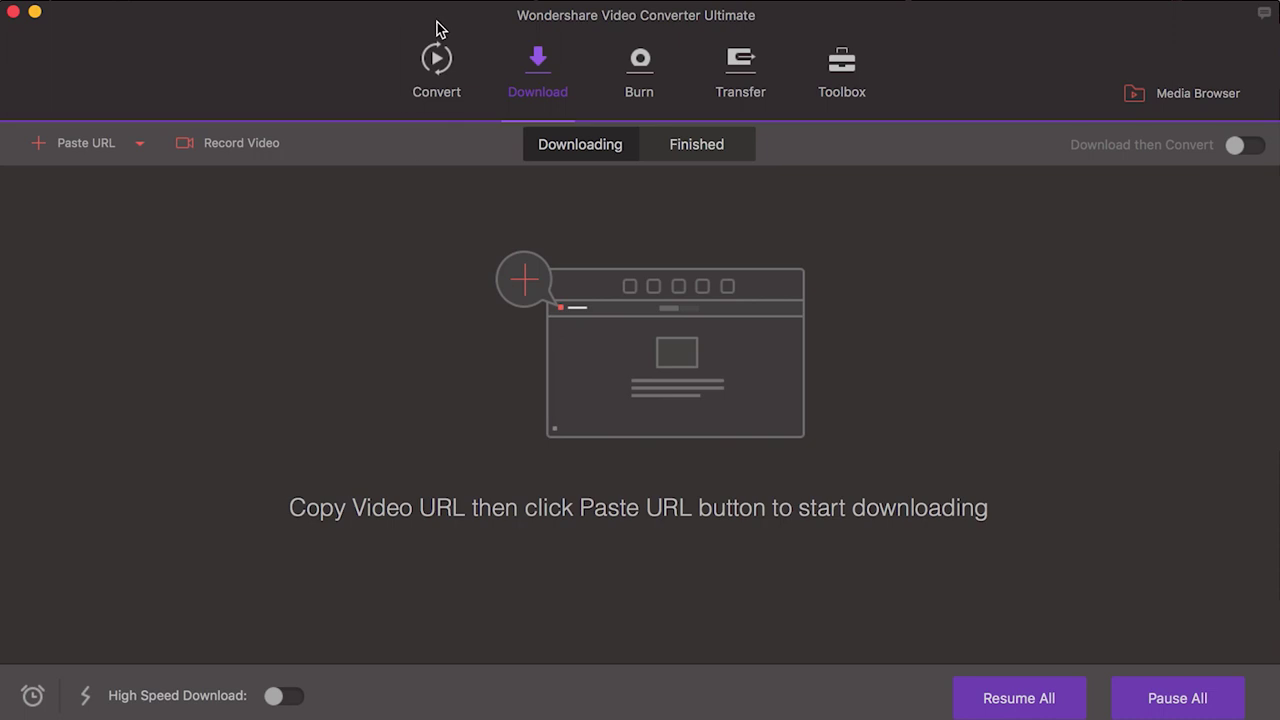
Step: Browse the MP4 target formats for the loaded MOV clip, then switch to the Transfer section
click(438, 62)
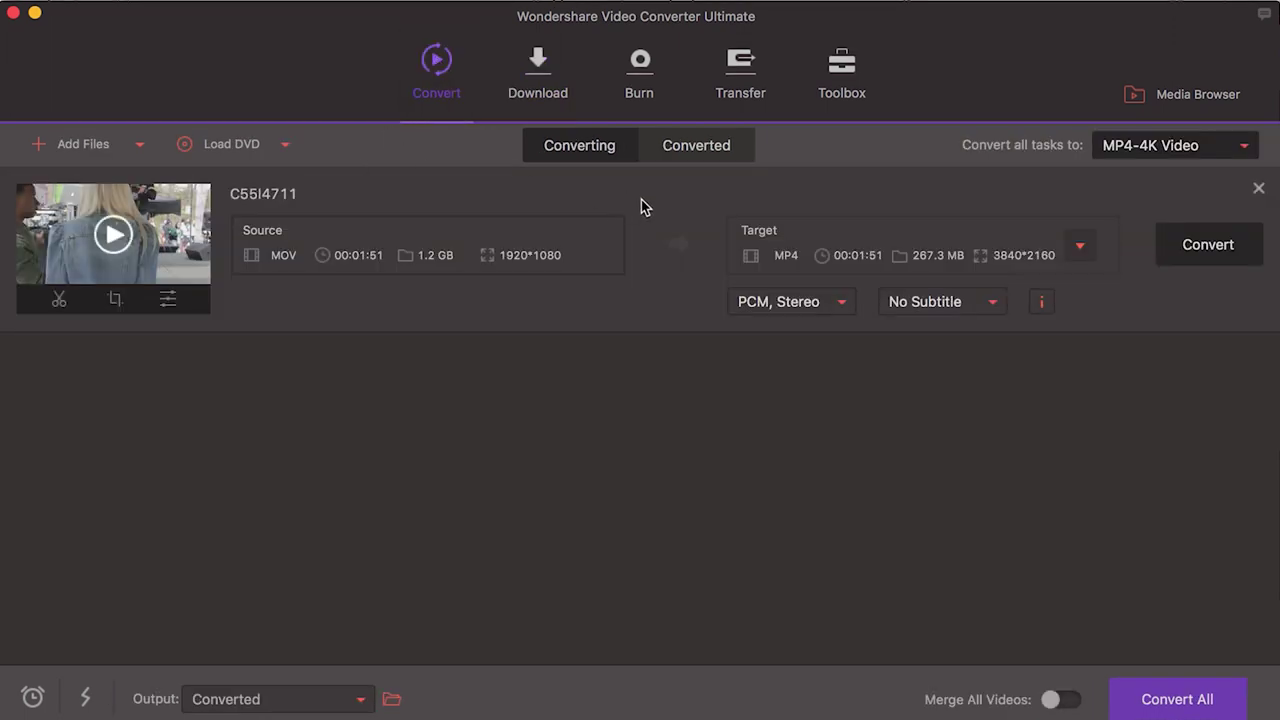
click(1086, 238)
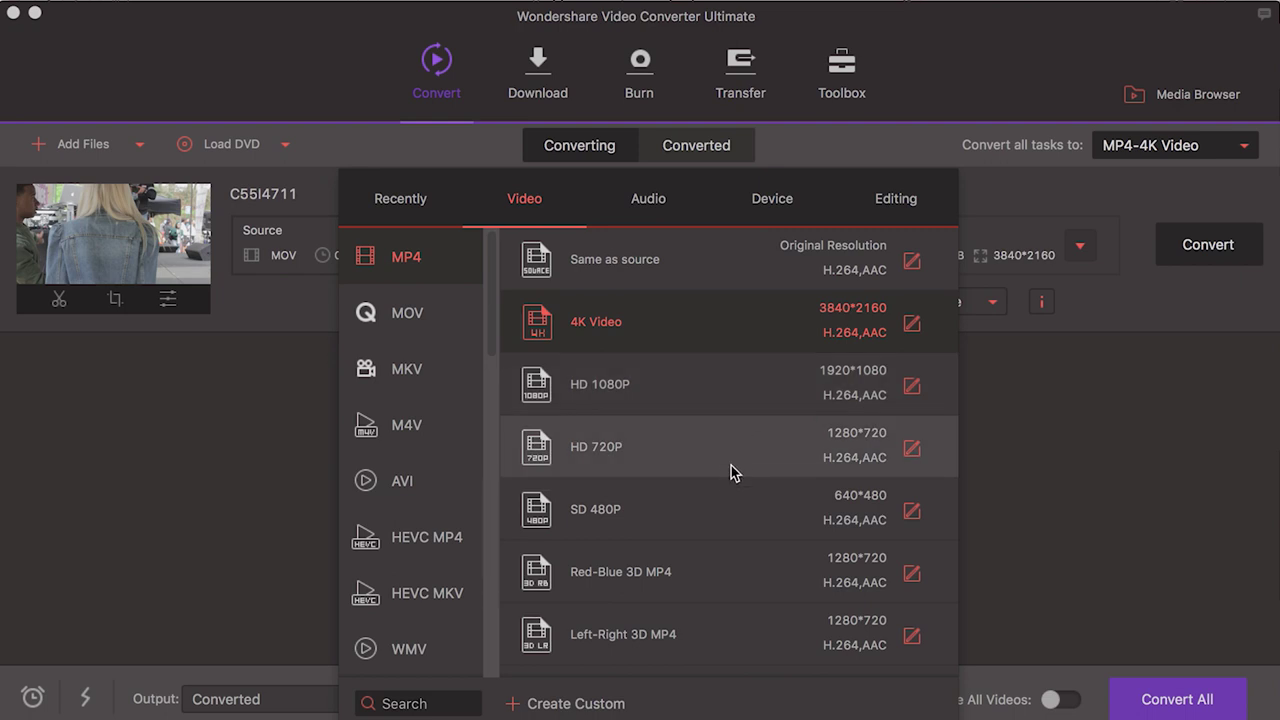
click(545, 70)
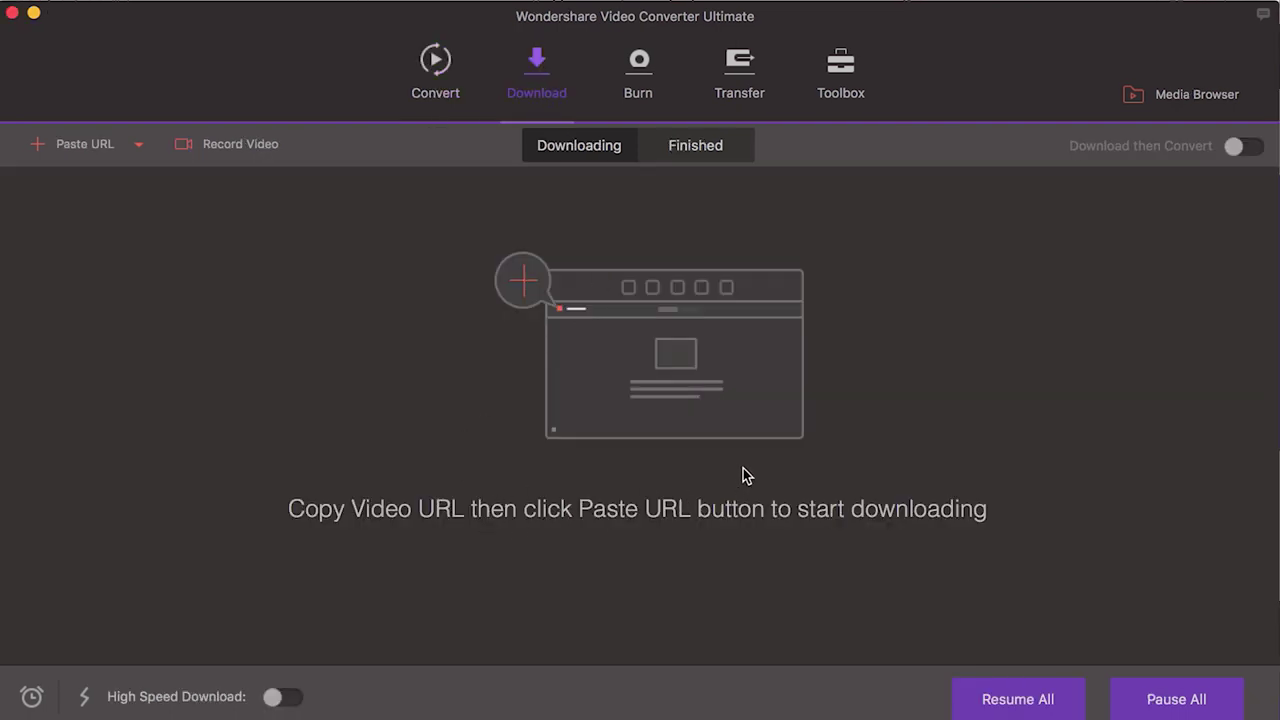
click(731, 93)
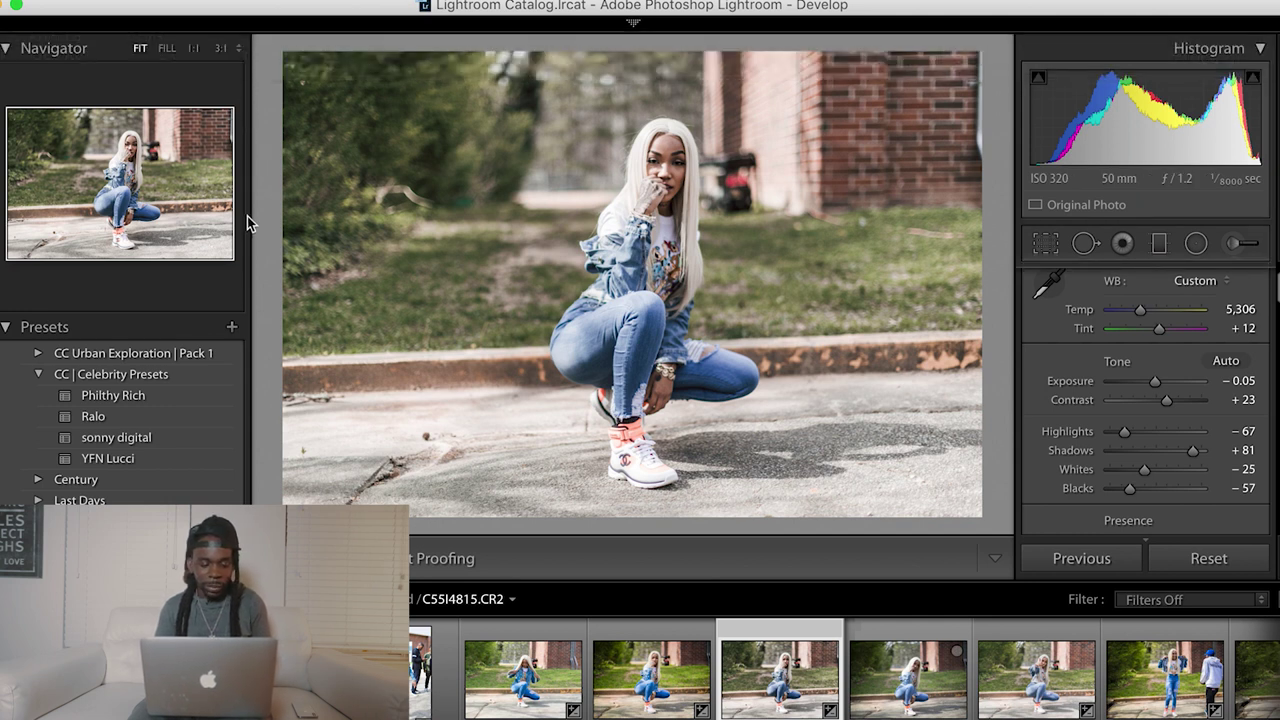
Step: Reset the portrait's develop settings to As Shot (Temp 4,950, Tint +14, Shadows 0)
click(1208, 560)
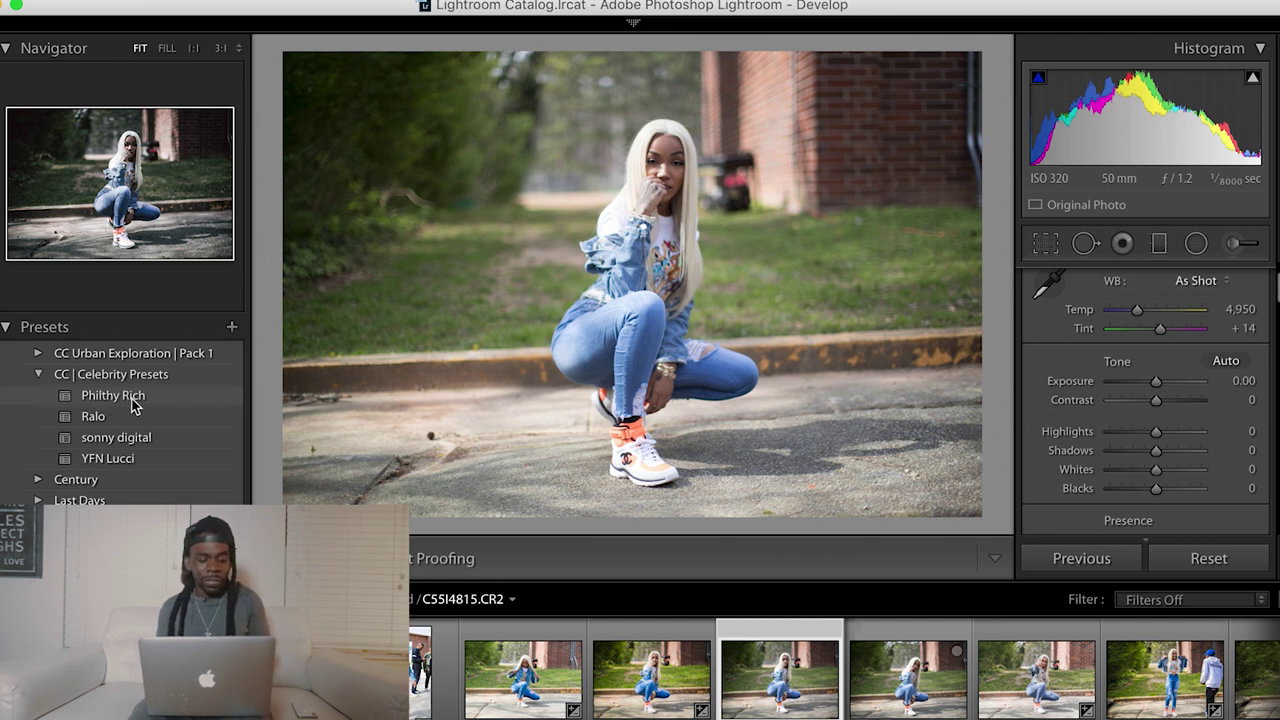
Step: Apply the Philthy Rich preset, set Exposure to +0.40, cool Temp to 4,668 and Highlights to -84
click(145, 398)
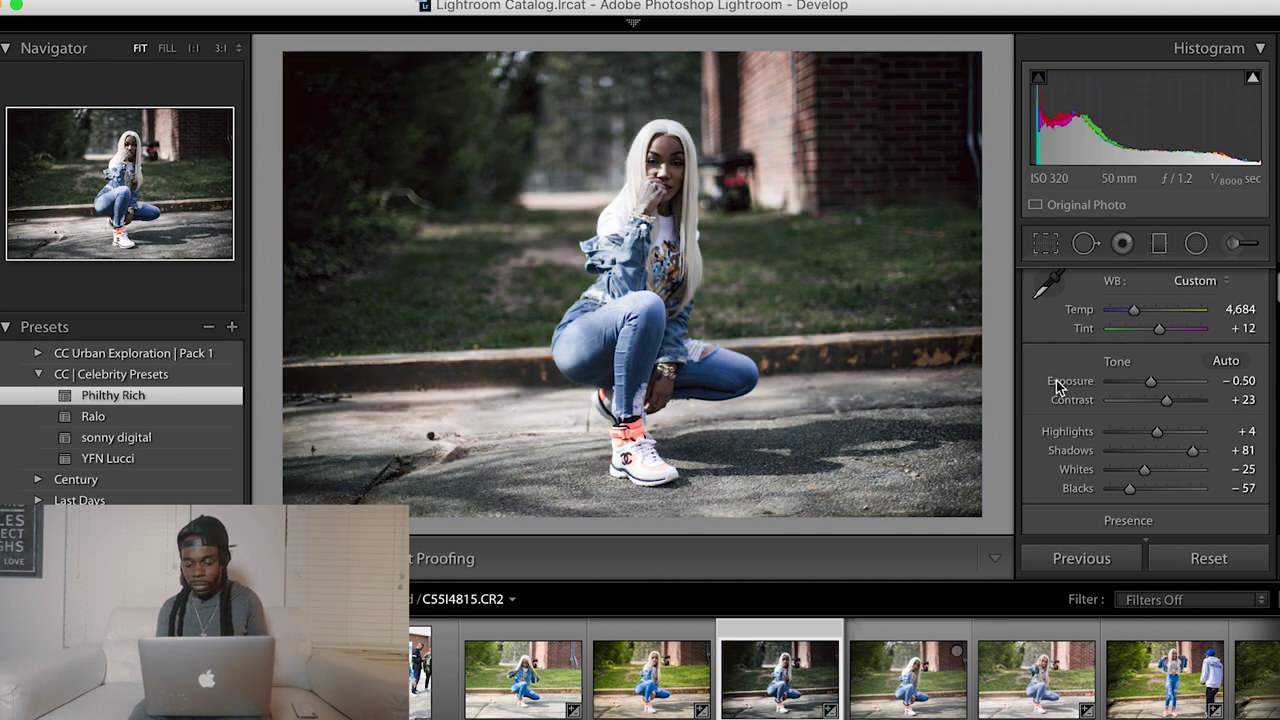
drag(1151, 382, 1159, 383)
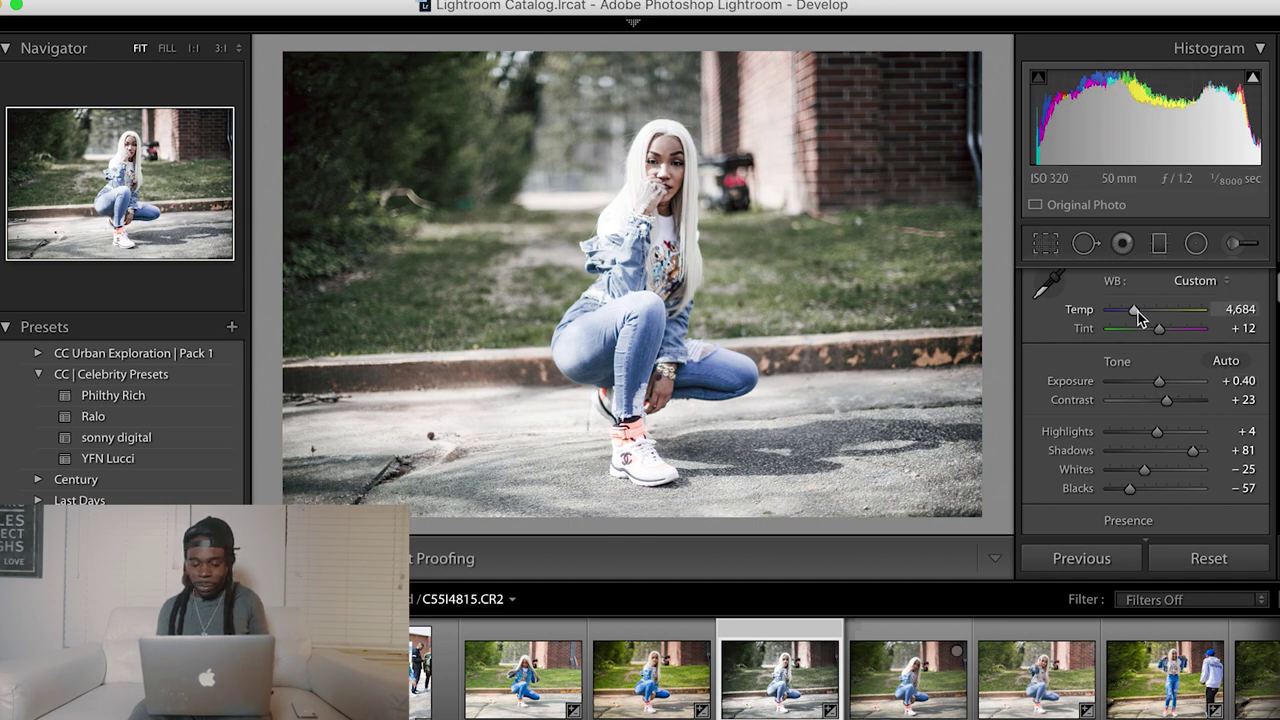
drag(1138, 312, 1138, 316)
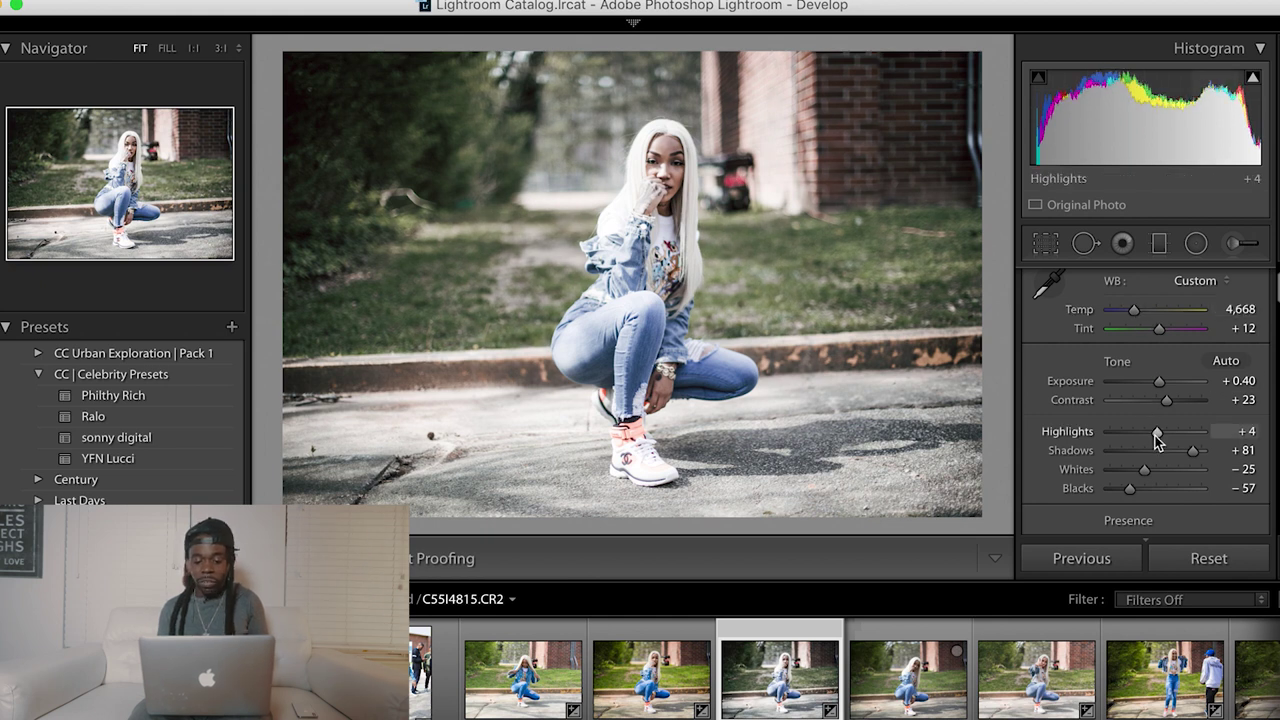
drag(1154, 436, 1120, 441)
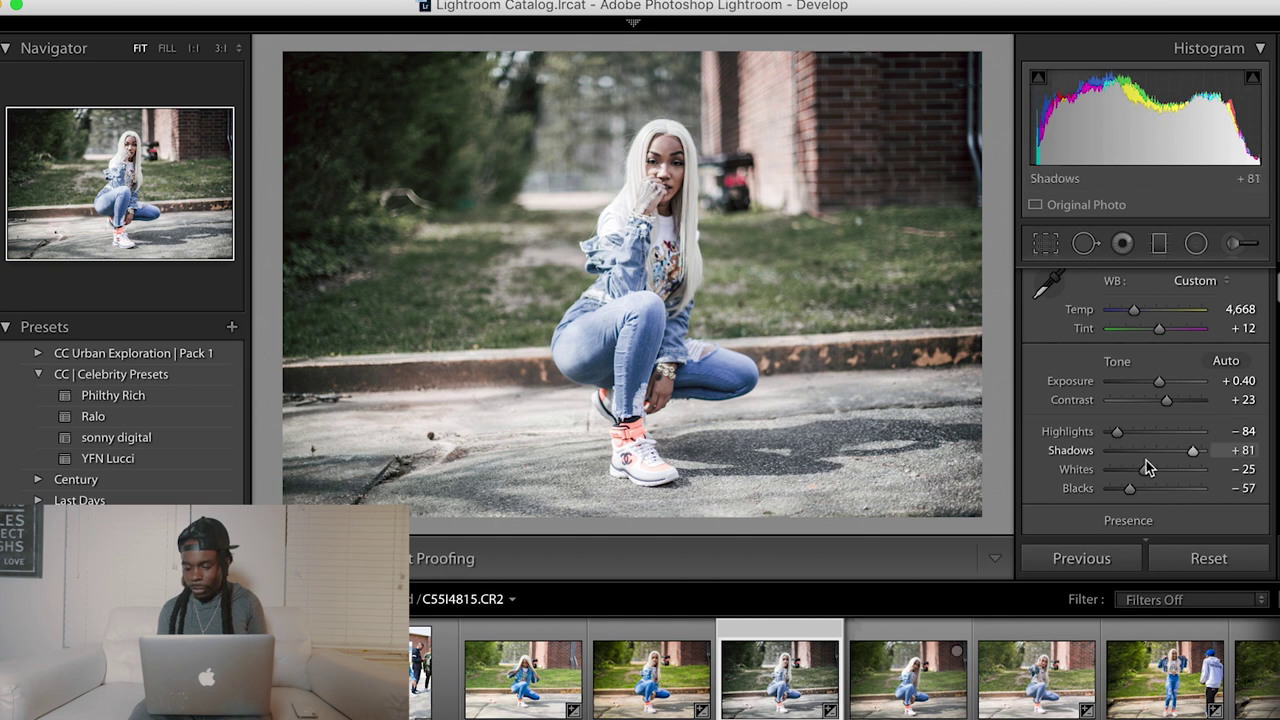
Step: In Presence, raise Clarity to +27 and Vibrance to +16, and lower Saturation to -37
scroll(1067, 473, down, 5)
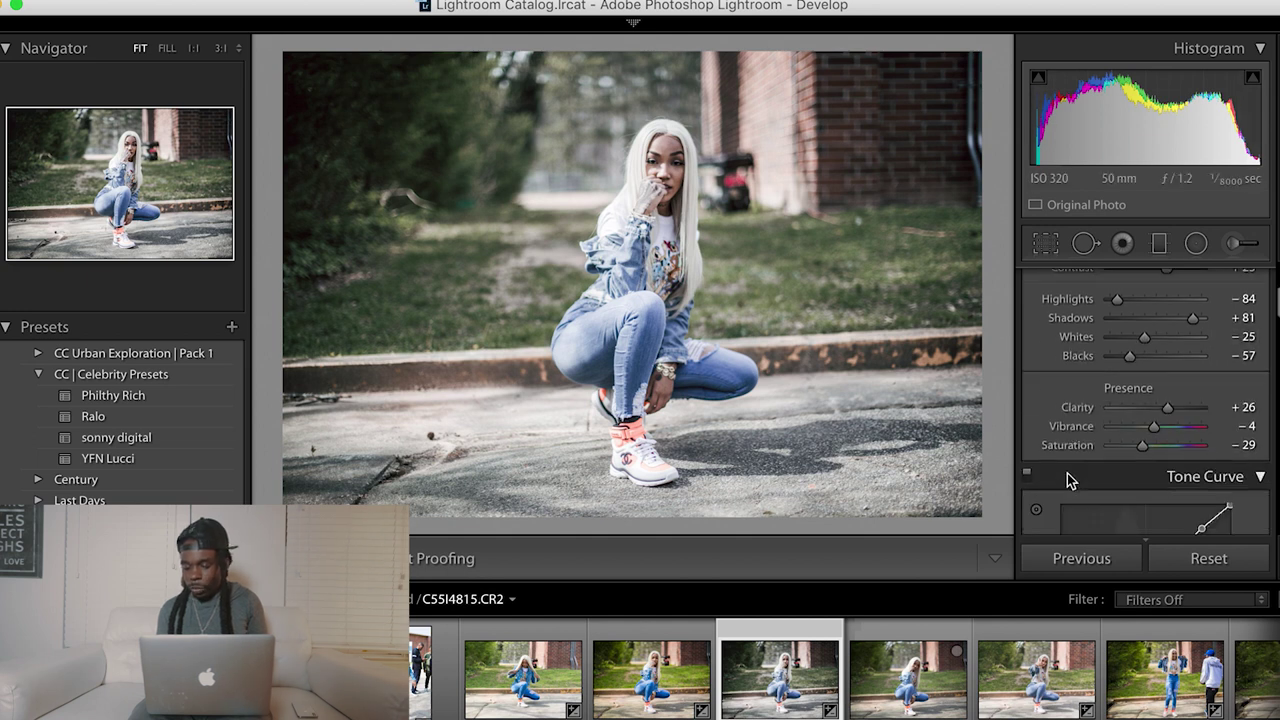
drag(1165, 363, 1139, 400)
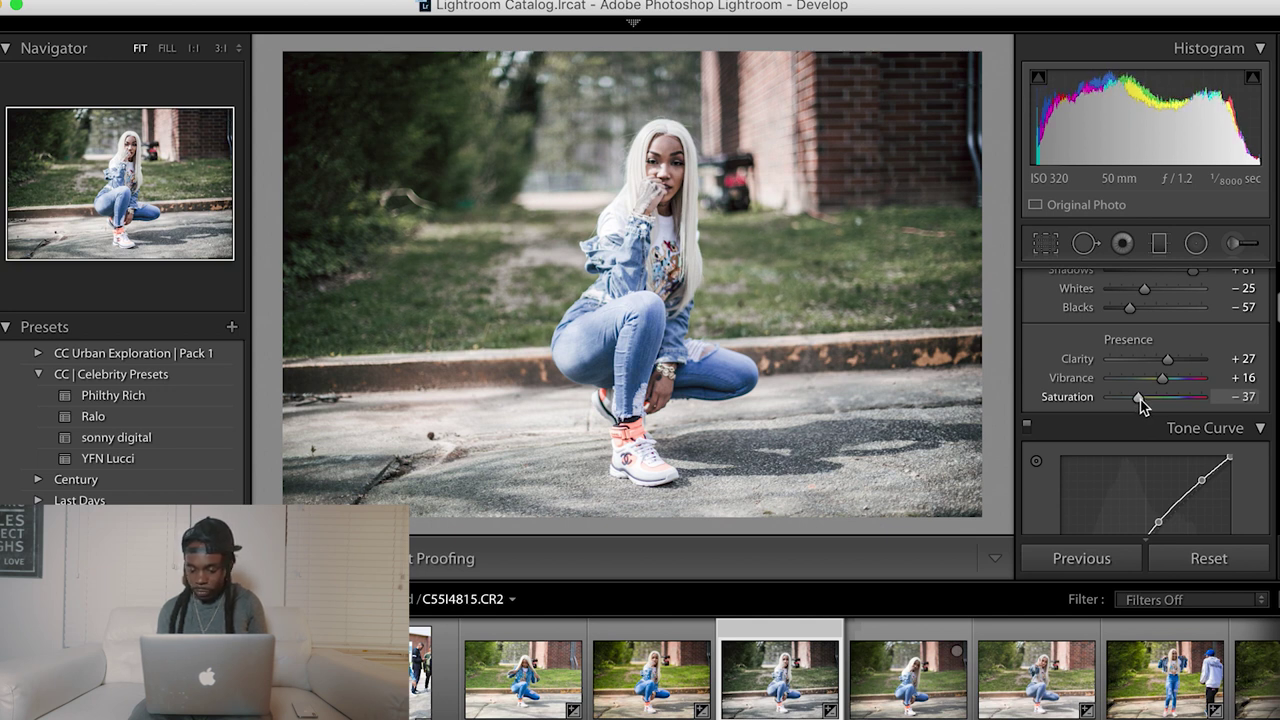
scroll(1043, 423, down, 5)
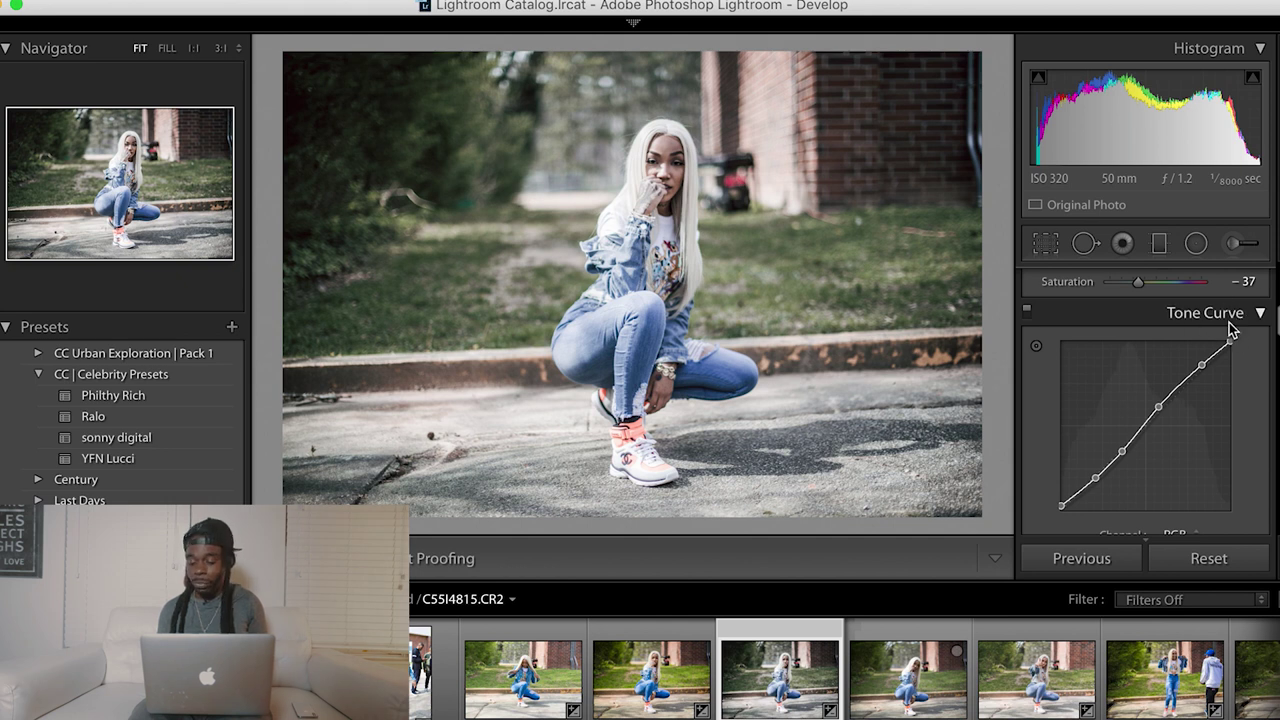
Step: Shape the RGB tone curve into a gentle S and lift its black point for a matte look
drag(1158, 407, 1157, 406)
drag(1124, 451, 1123, 452)
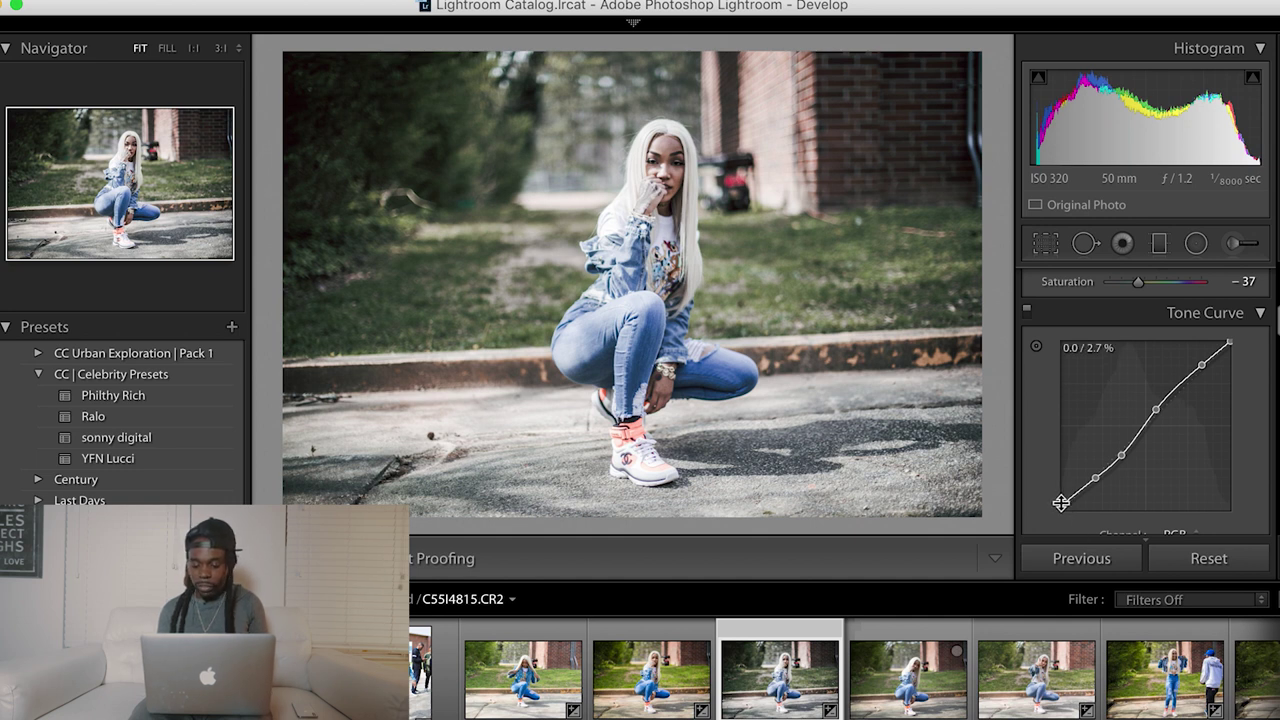
mouse_move(1061, 503)
mouse_down()
mouse_move(1063, 477)
mouse_move(1062, 501)
mouse_up()
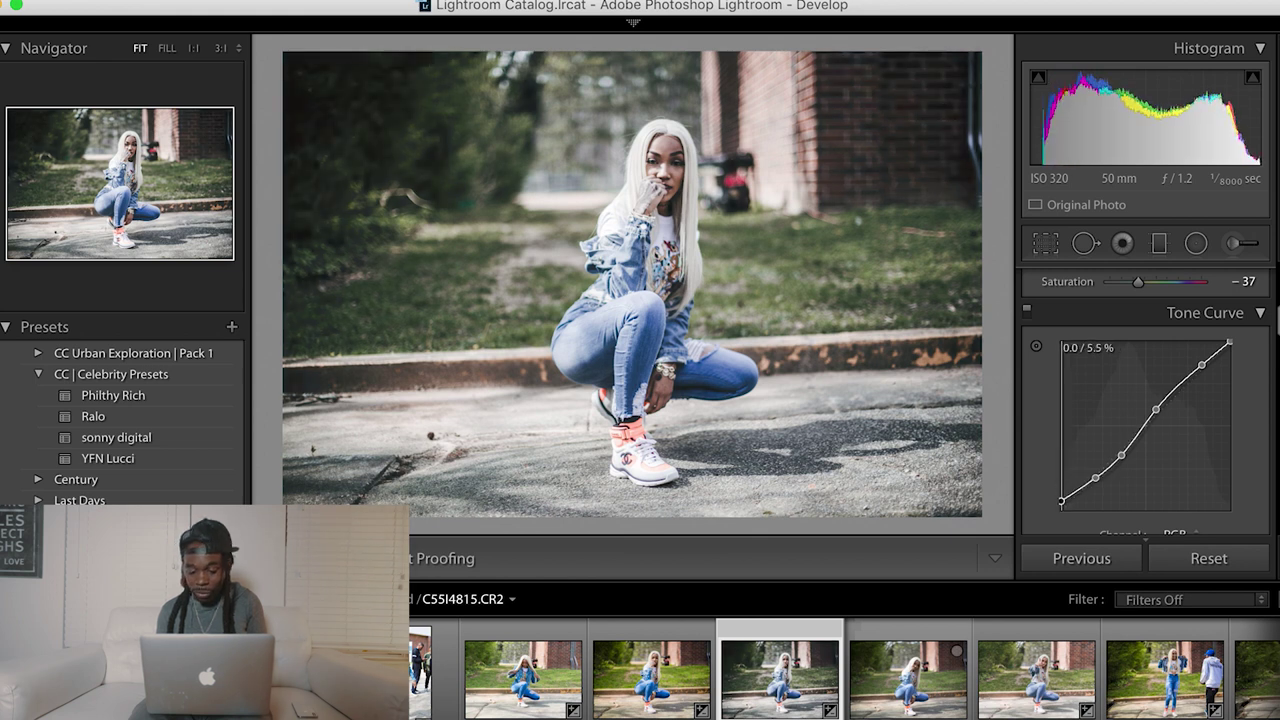
mouse_move(1062, 501)
mouse_down()
mouse_move(1061, 478)
mouse_move(1062, 496)
mouse_up()
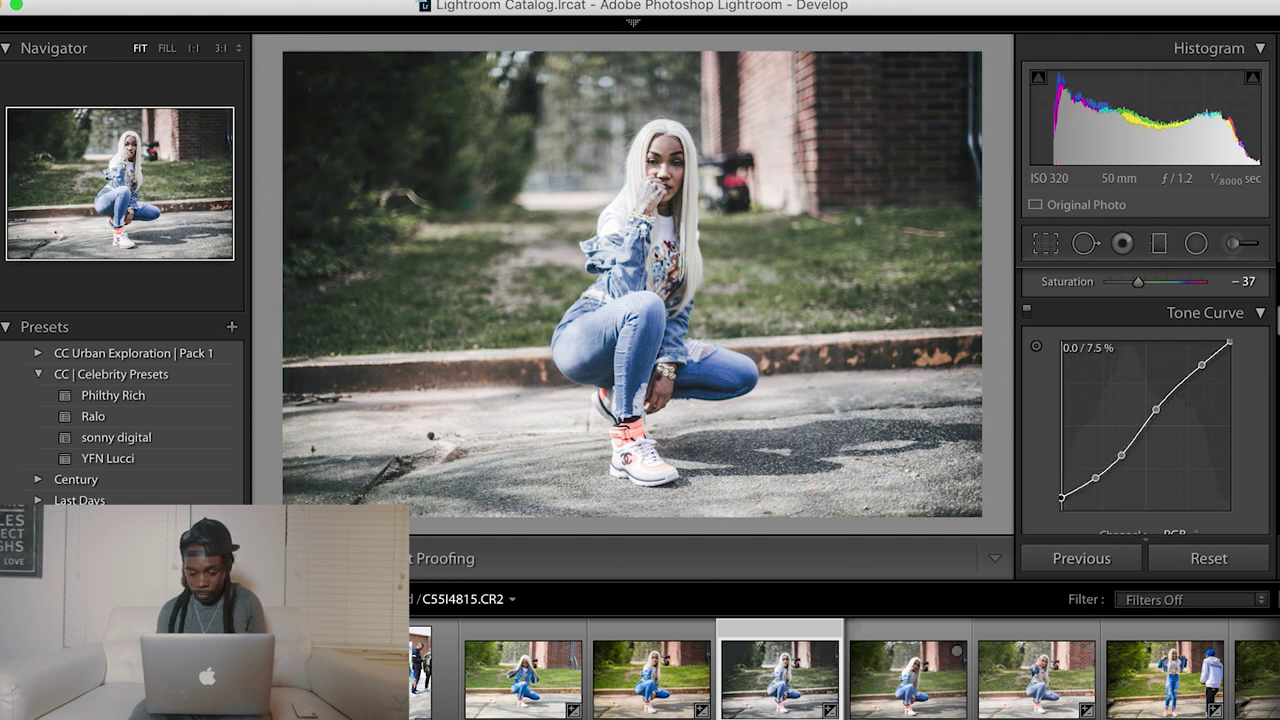
Step: Lower HSL saturation to Orange -9, Yellow -29 and Green -67
scroll(1049, 486, down, 8)
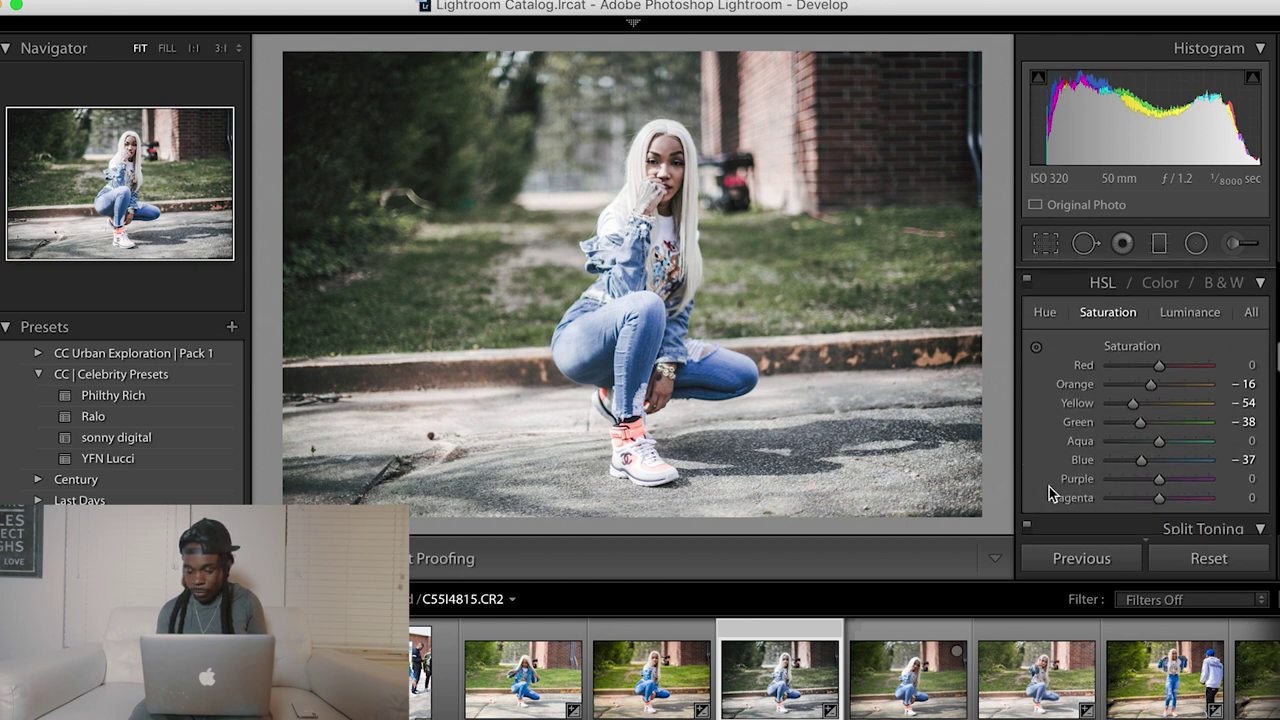
drag(1135, 402, 1149, 404)
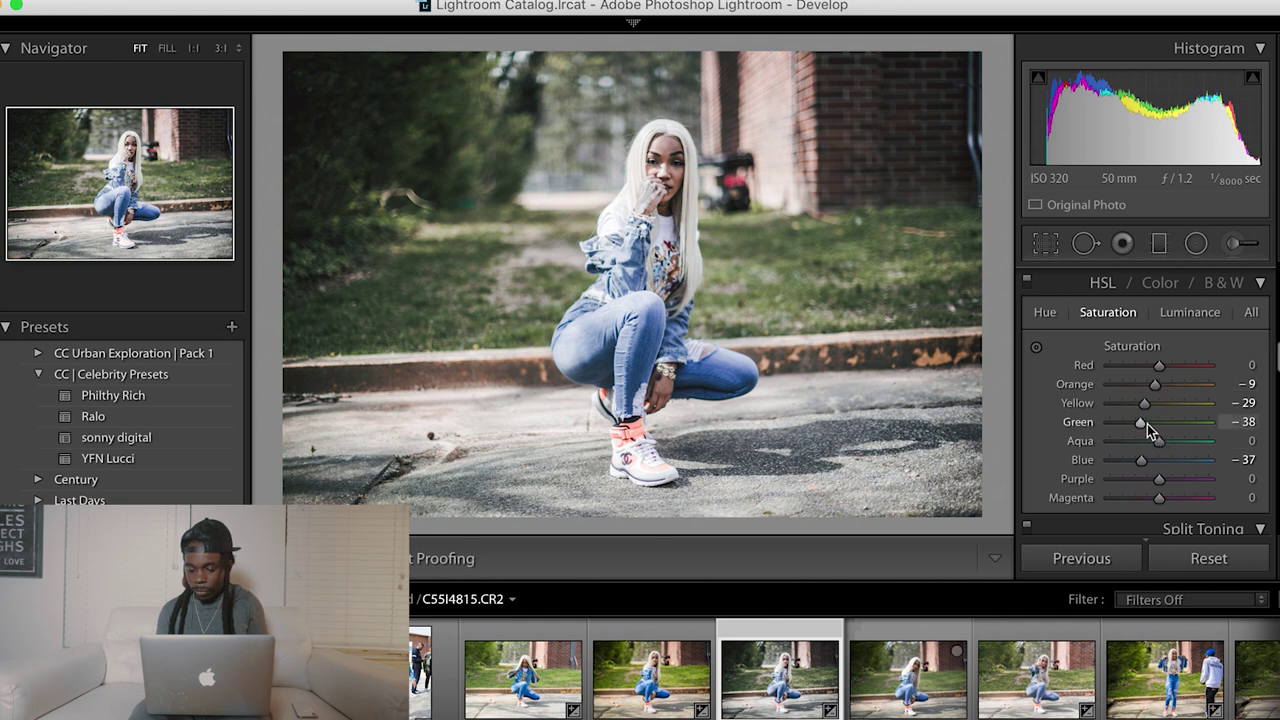
drag(1144, 424, 1129, 425)
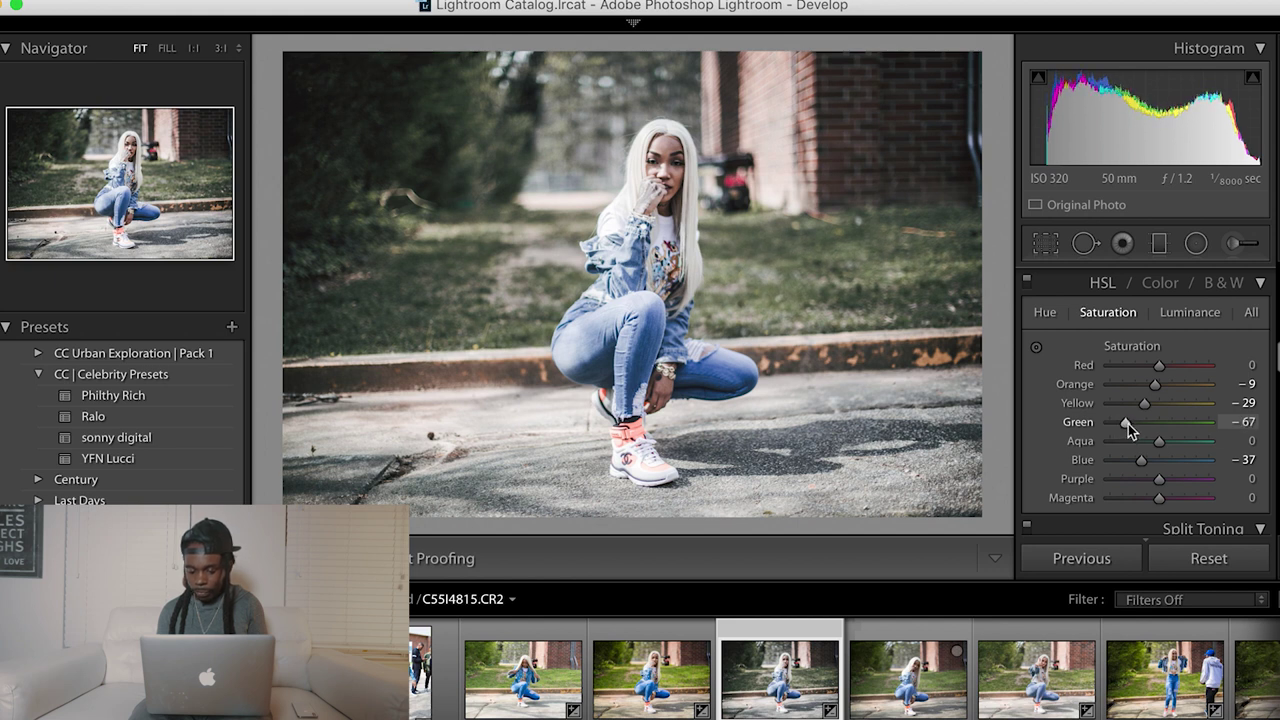
scroll(1050, 437, down, 6)
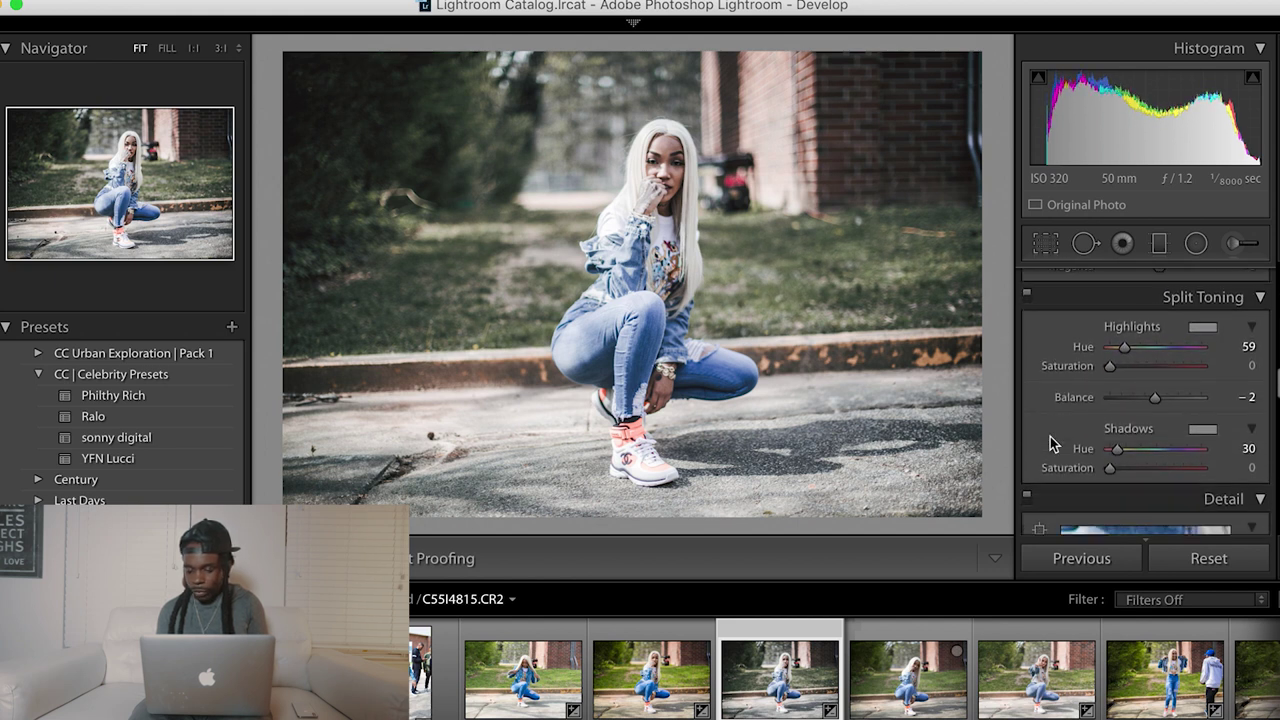
Step: Set the Split Toning highlights to hue 59 with saturation 8
scroll(1050, 436, up, 1)
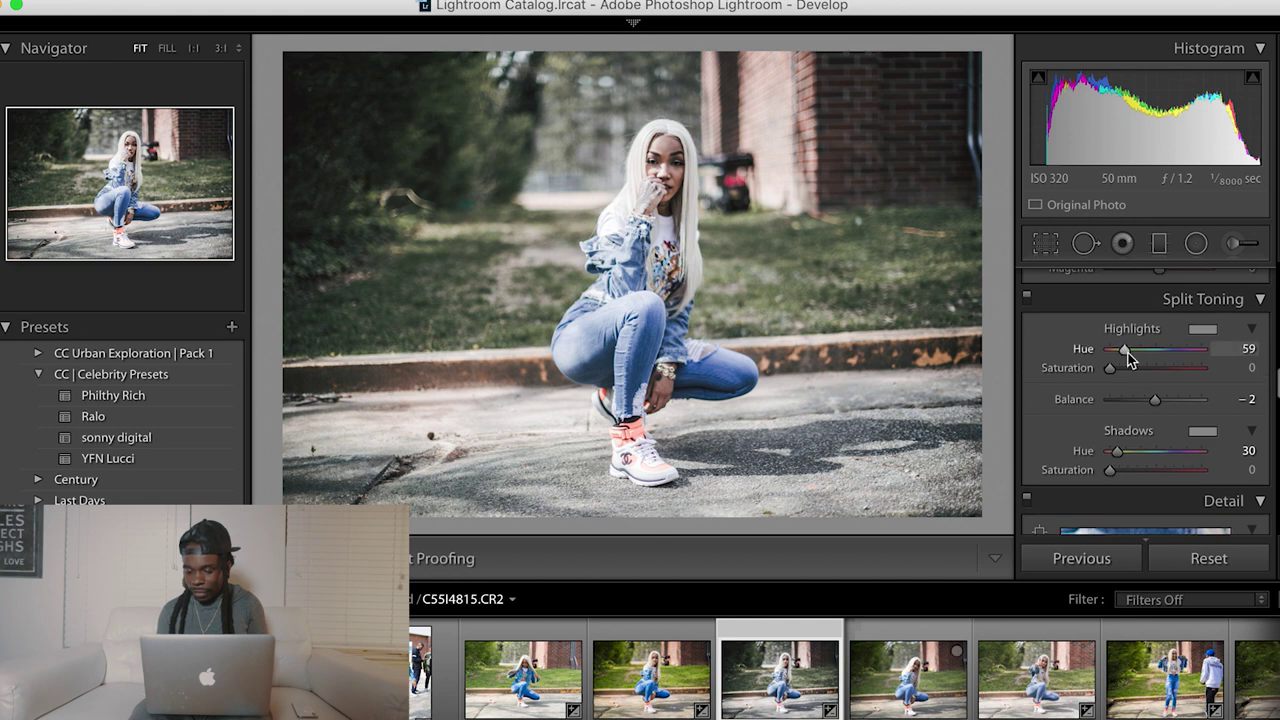
drag(1113, 367, 1121, 372)
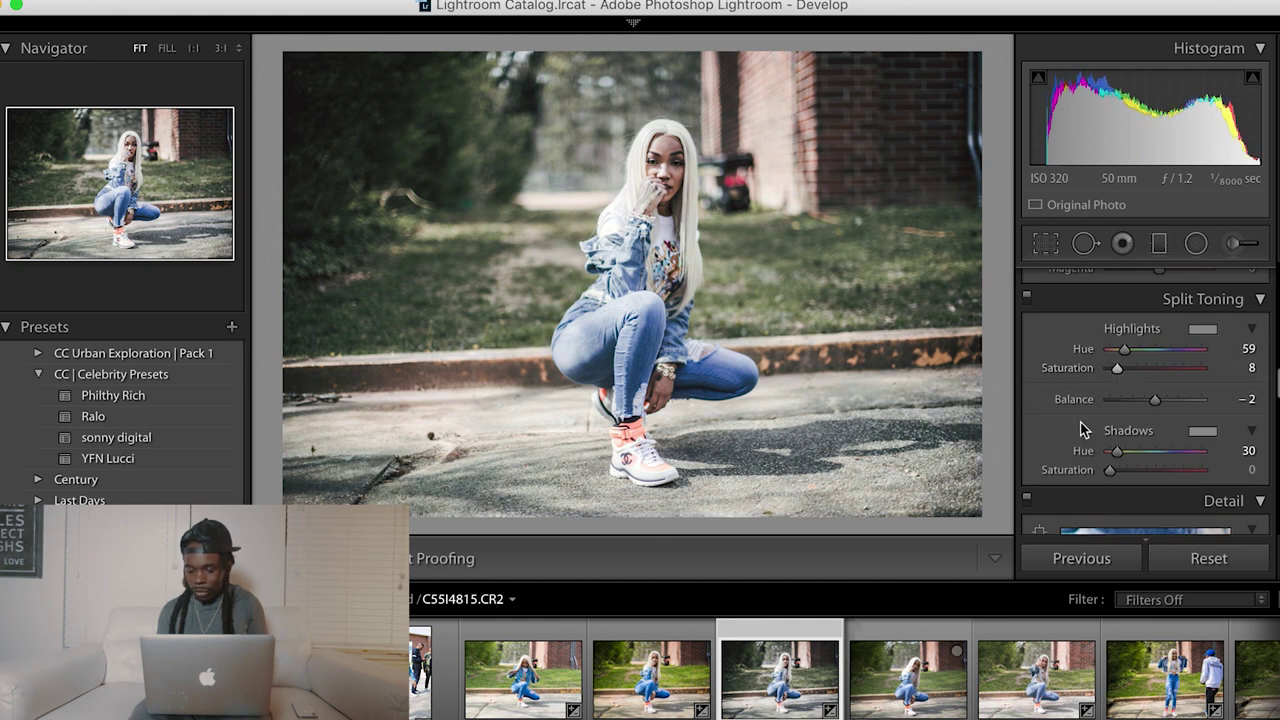
scroll(1090, 410, down, 5)
scroll(1078, 430, down, 1)
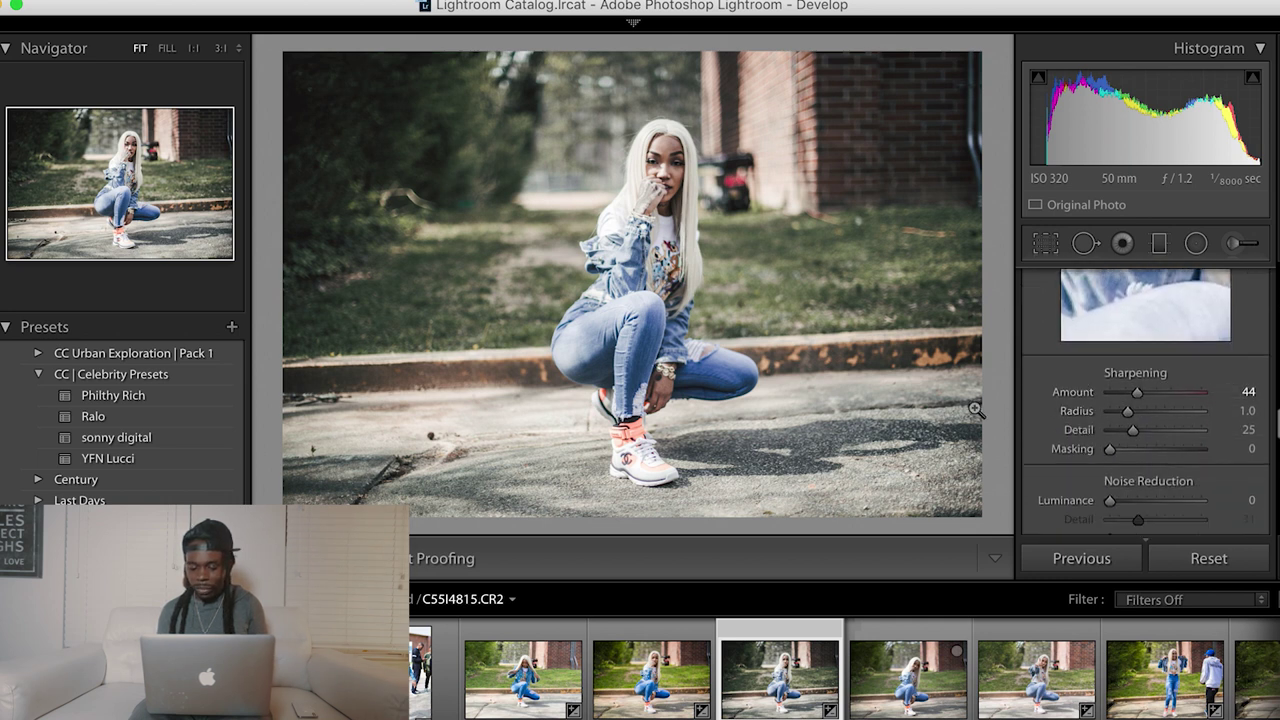
Step: Inspect the photo at 1:1, then enable lens profile corrections and Auto upright
drag(697, 235, 715, 298)
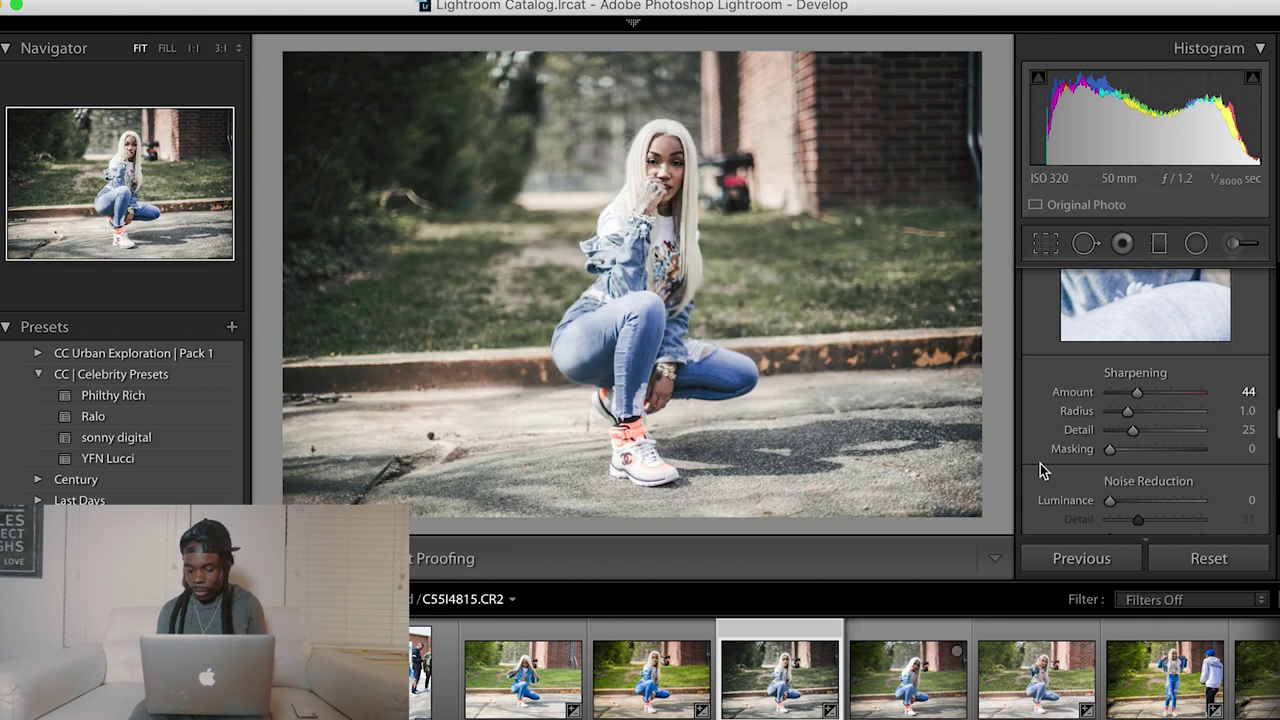
scroll(1040, 463, down, 10)
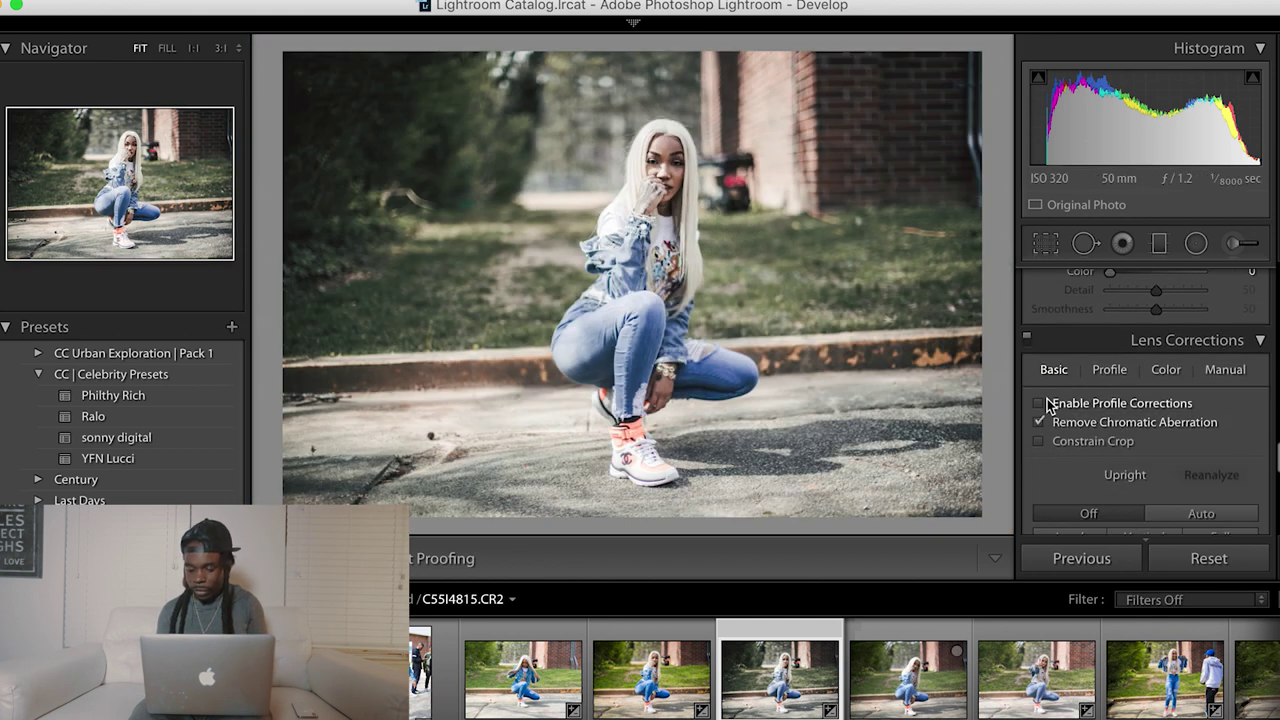
click(1038, 403)
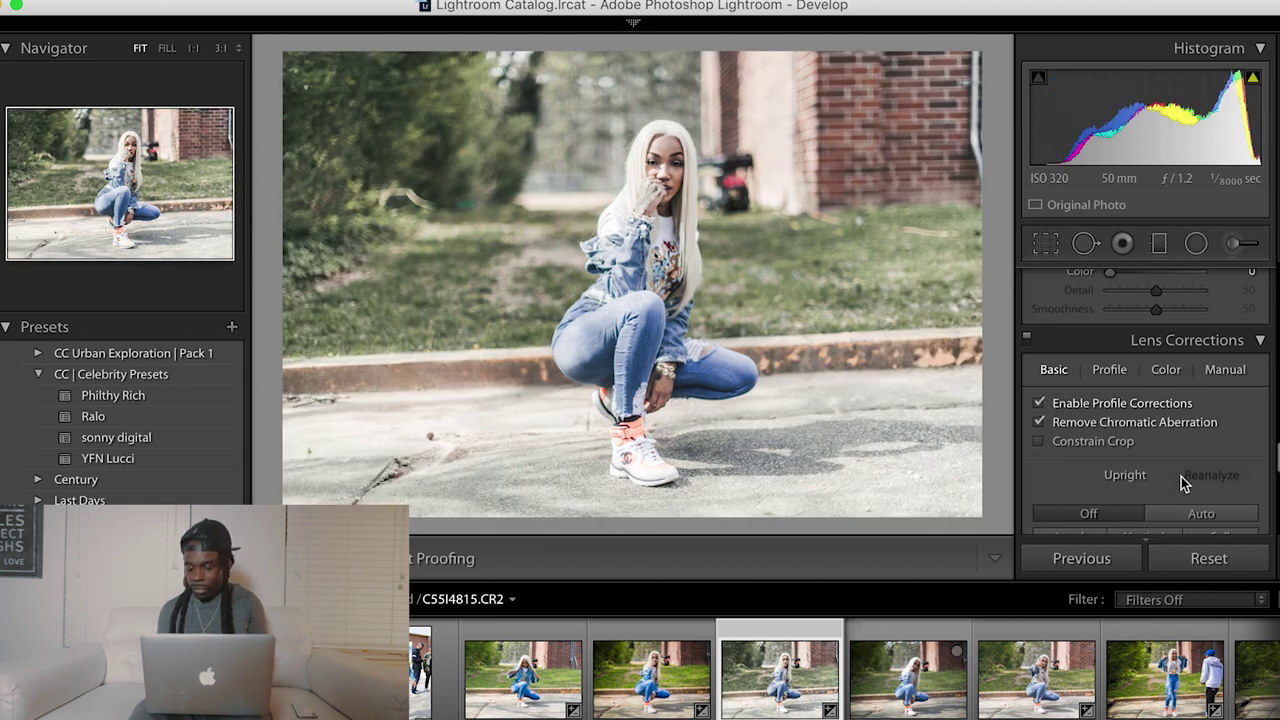
click(1200, 513)
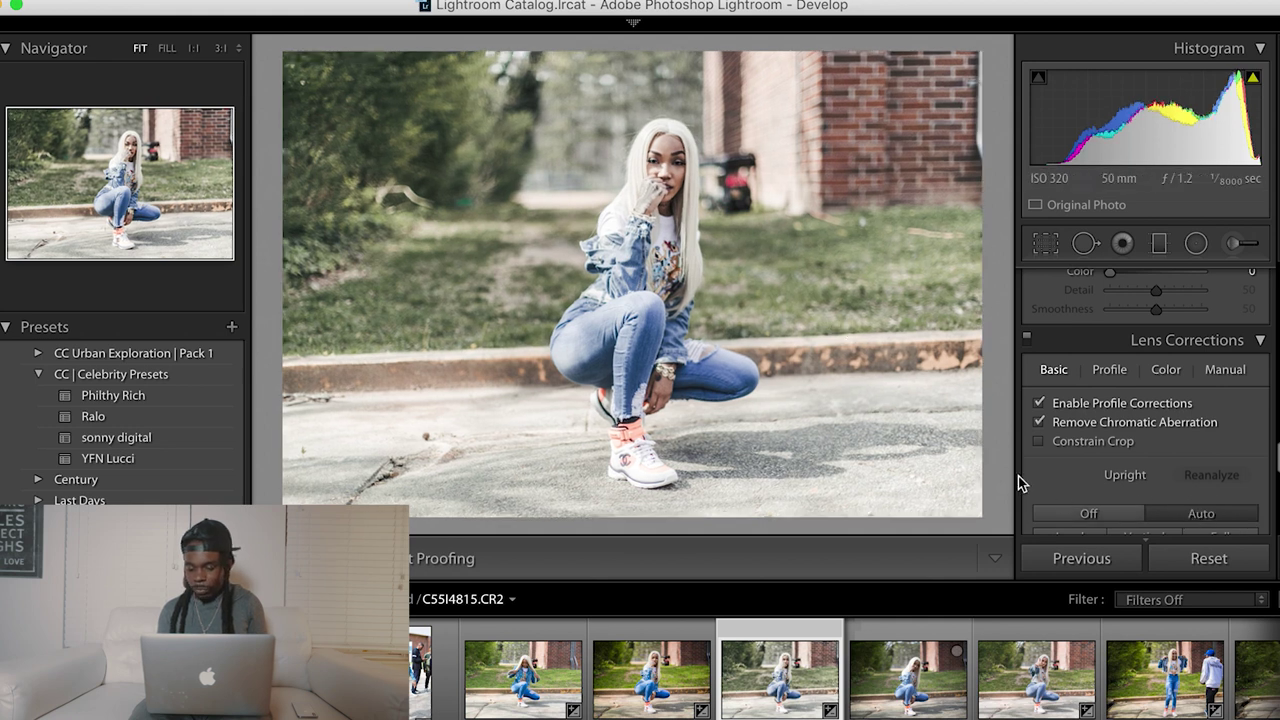
scroll(1029, 481, down, 10)
scroll(1029, 481, down, 5)
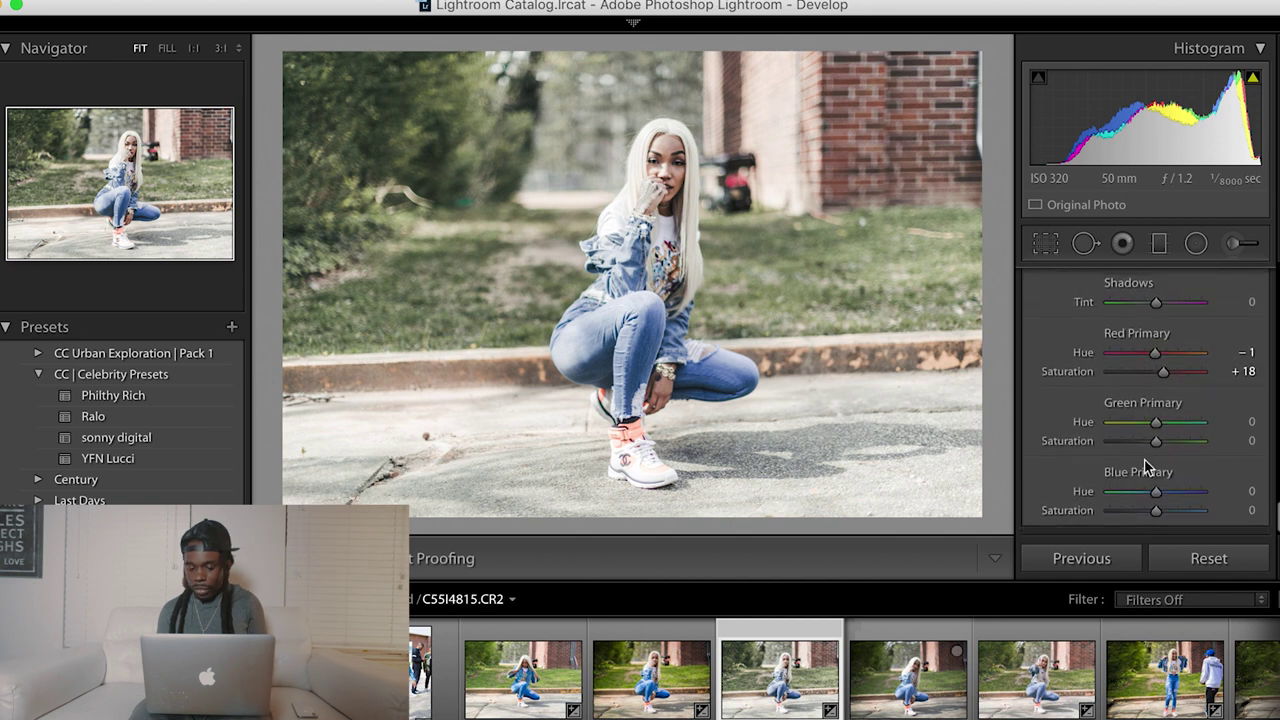
scroll(1095, 410, up, 12)
scroll(1095, 410, up, 6)
scroll(1095, 418, up, 10)
scroll(1095, 410, up, 5)
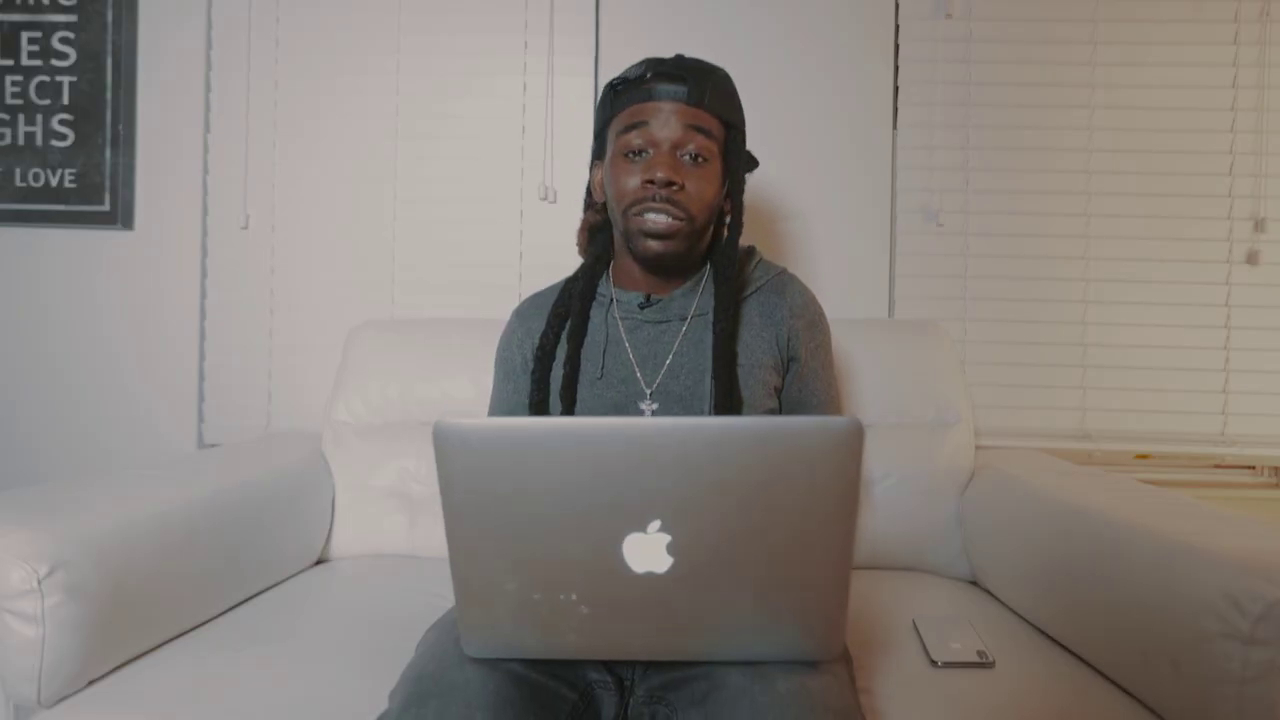